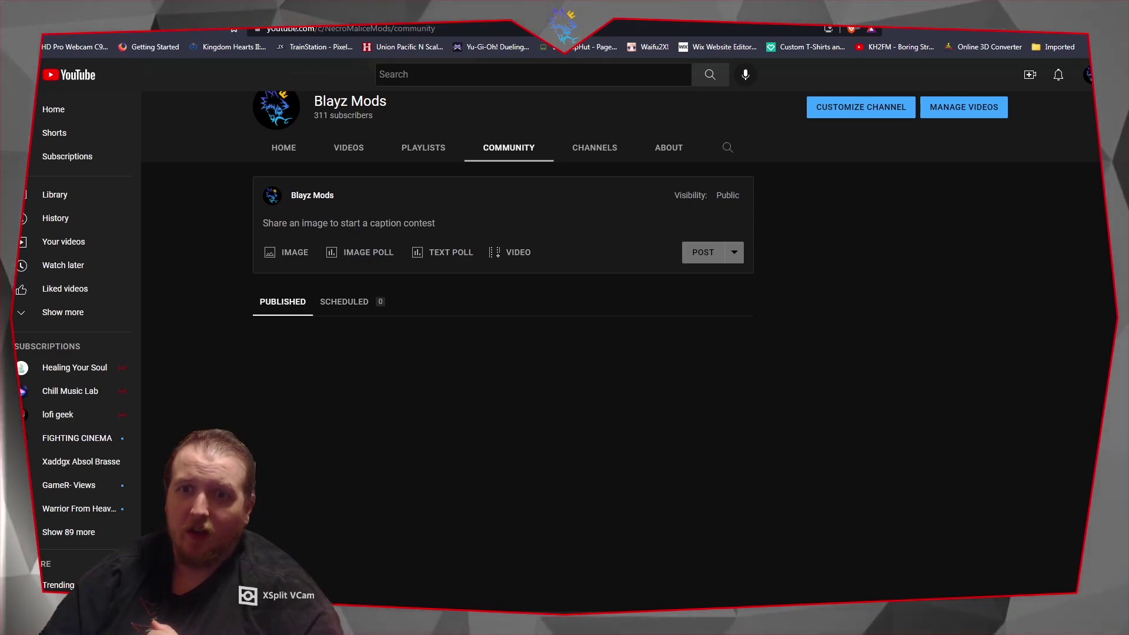
Show the desktop, launch Srk MDLX Builder and place its window over its console.
key("super+d")
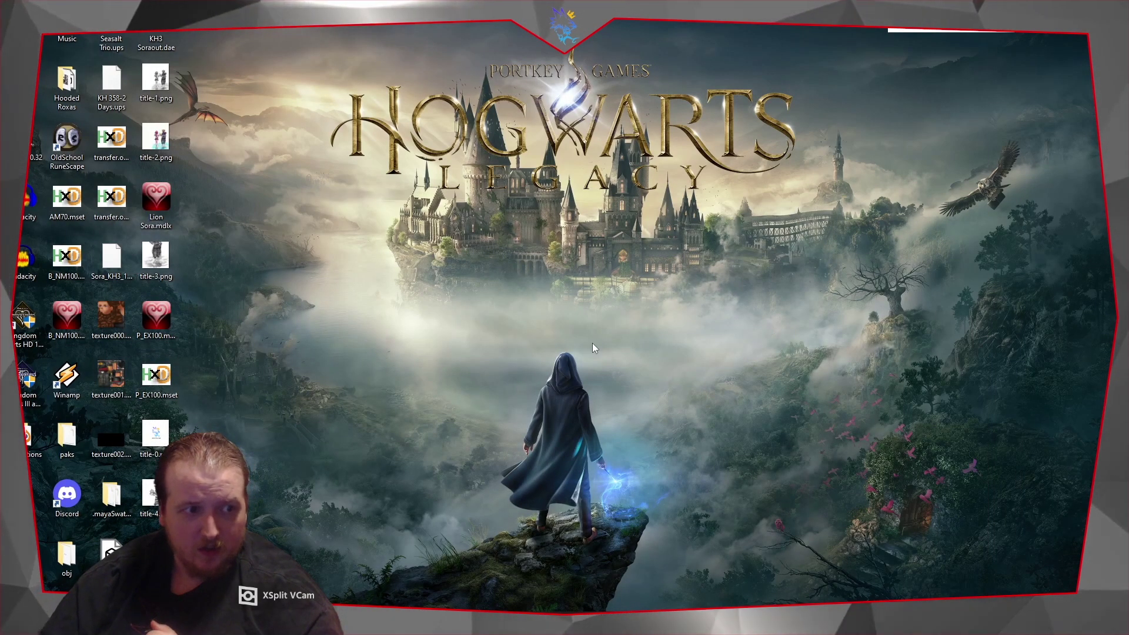
mouse_move(338, 617)
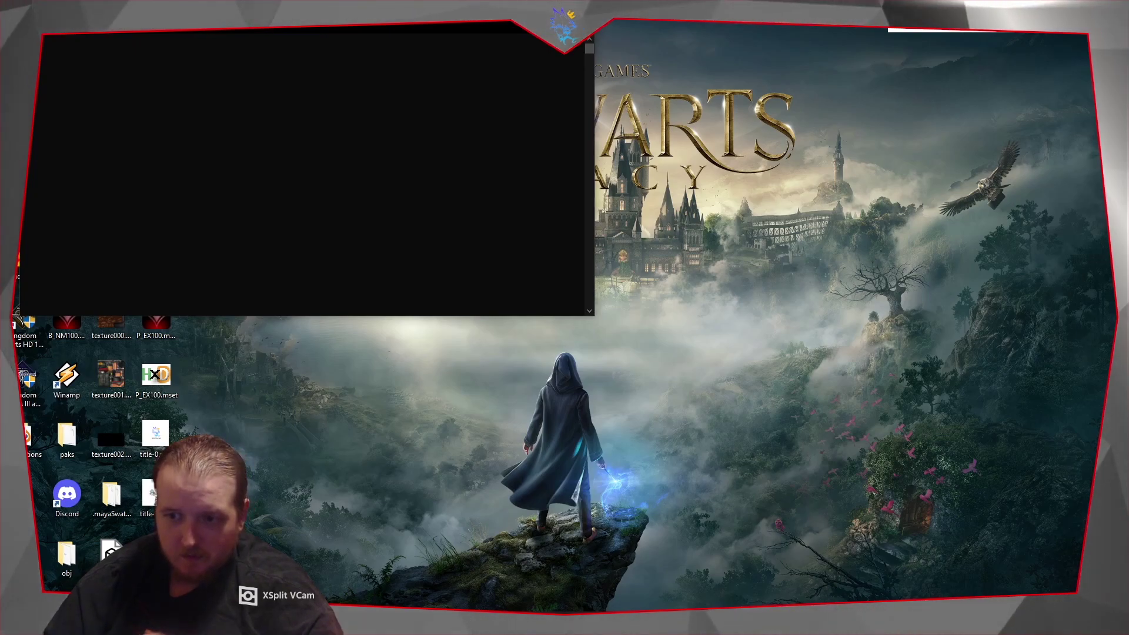
left_click_drag(845, 94, 281, 92)
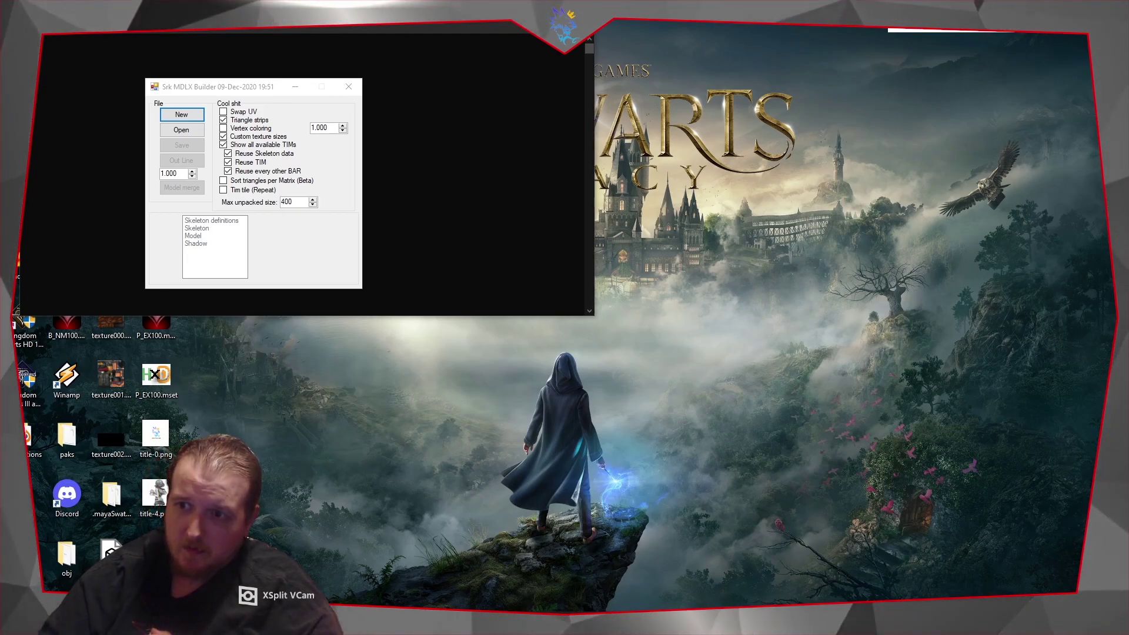
Switch to File Explorer and open the BBS PC Files folder inside resources.
key("super+e")
left_click_drag(624, 32, 624, 44)
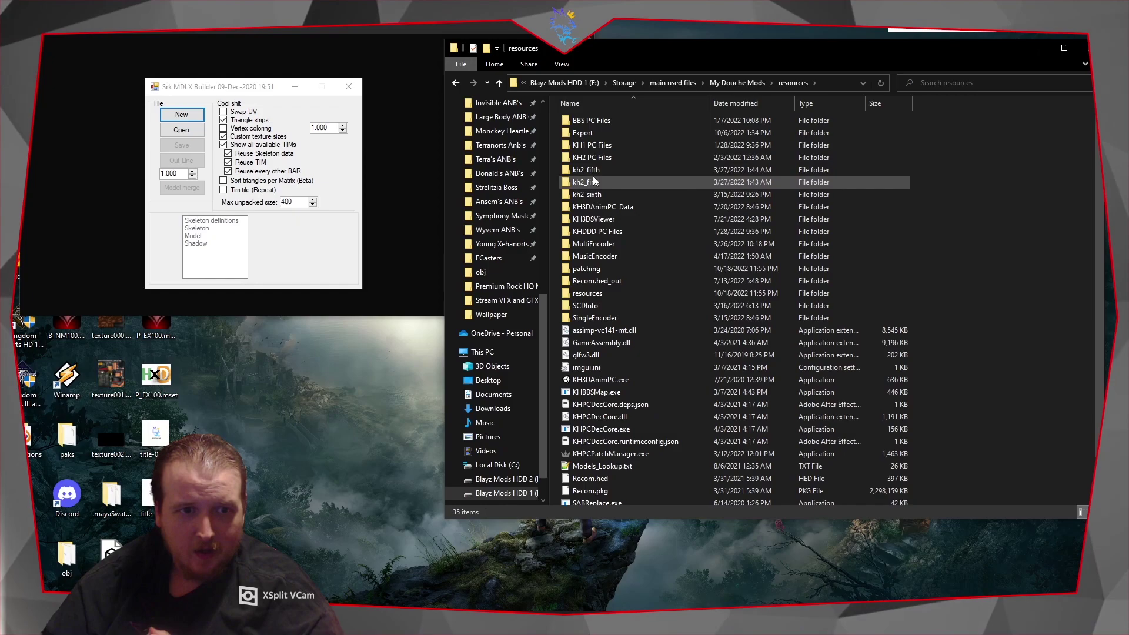
double_click(605, 124)
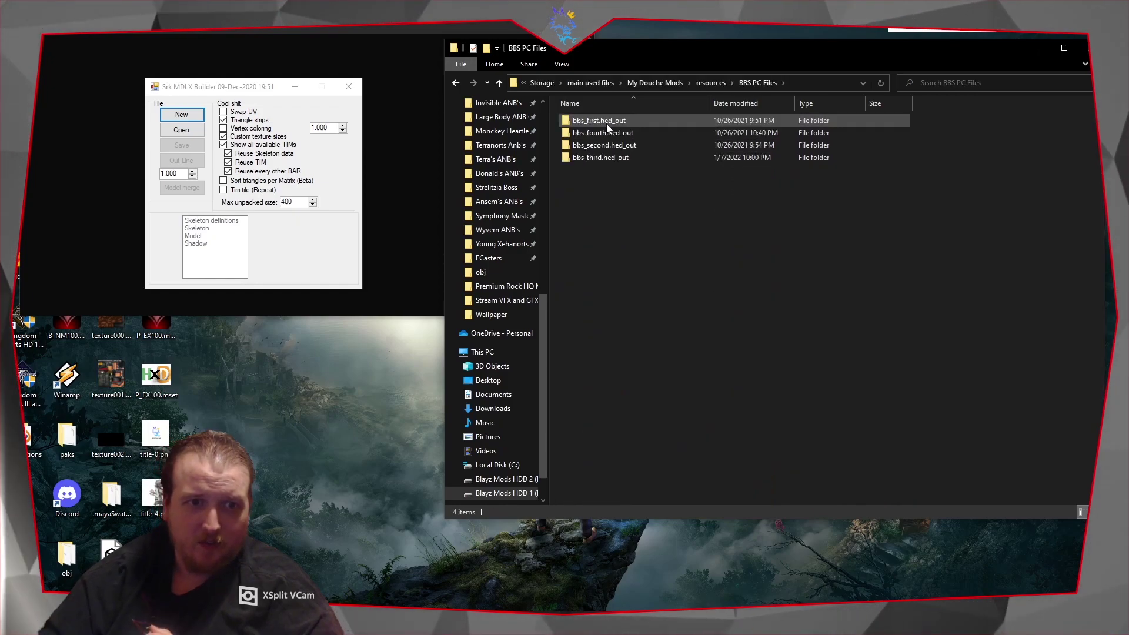
Look through the original folders of bbs_first.hed_out, bbs_second.hed_out and bbs_third.hed_out for the playable character models.
double_click(606, 123)
double_click(605, 123)
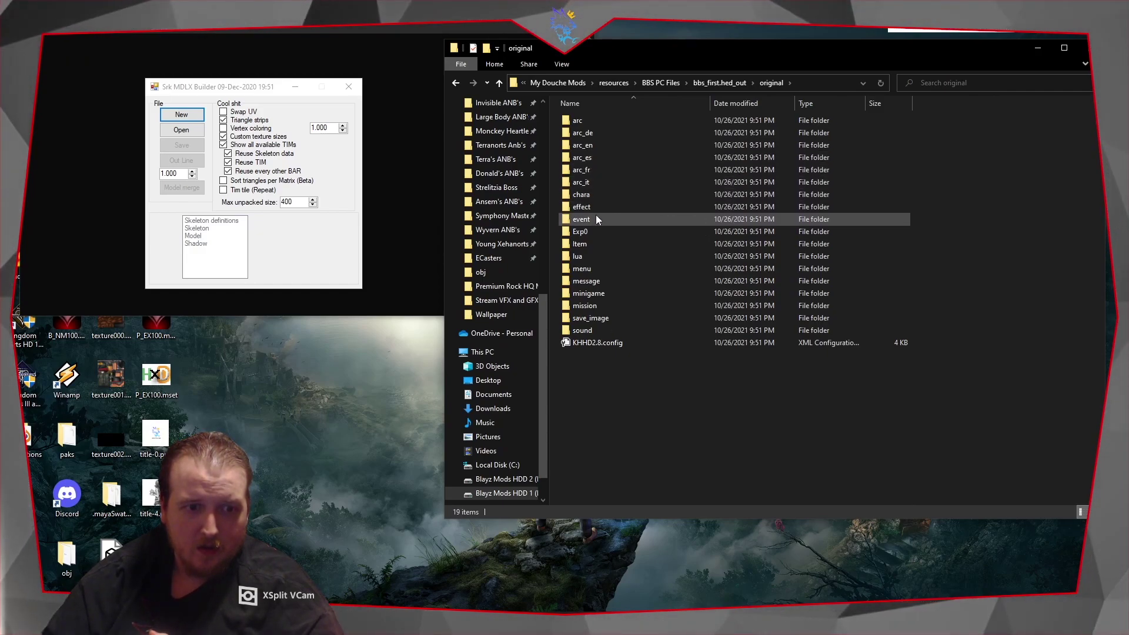
left_click(699, 86)
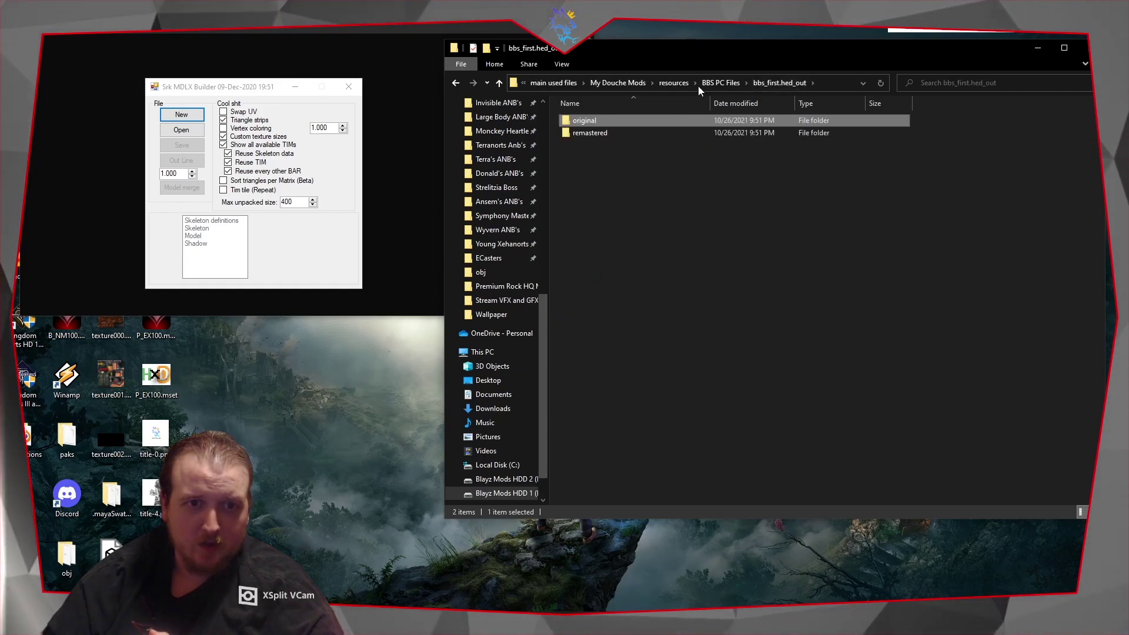
left_click(707, 85)
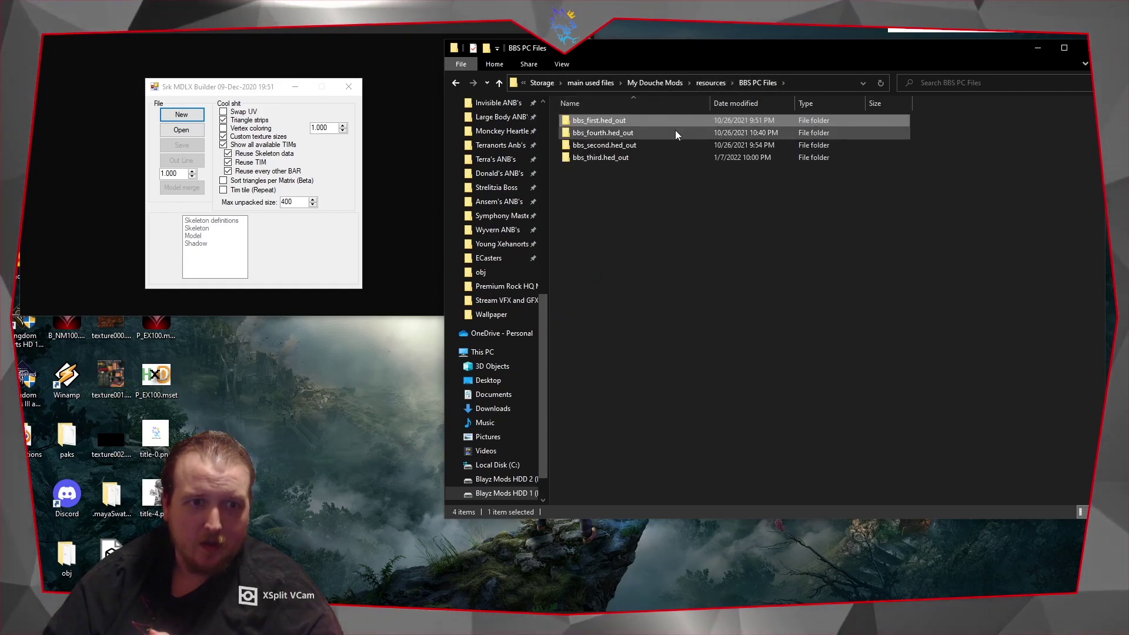
left_click(669, 142)
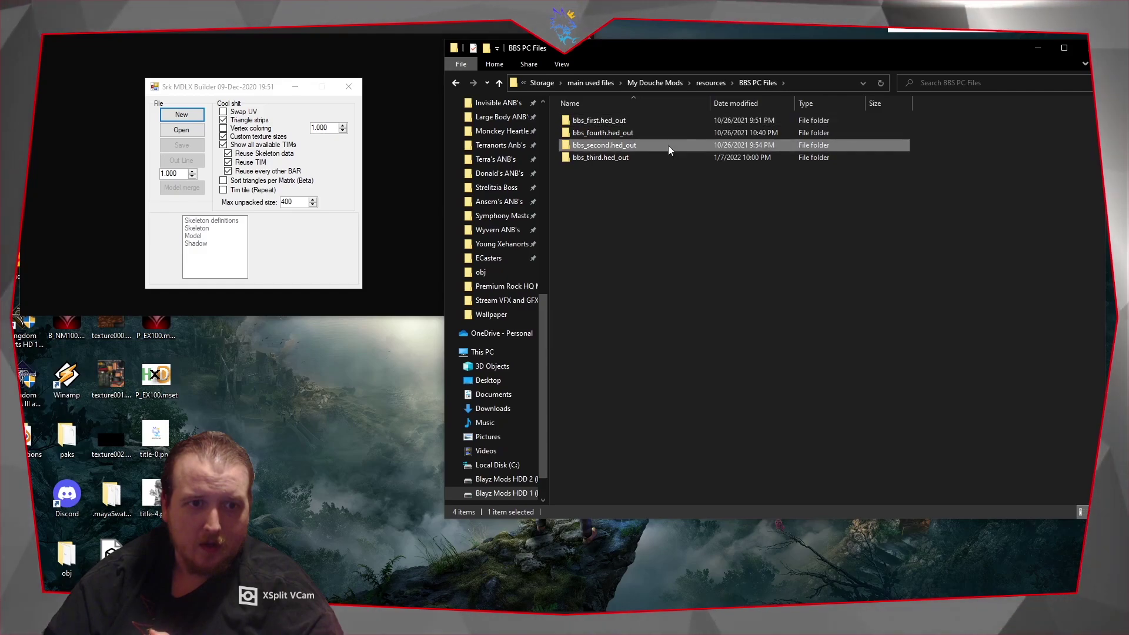
double_click(668, 146)
left_click(672, 122)
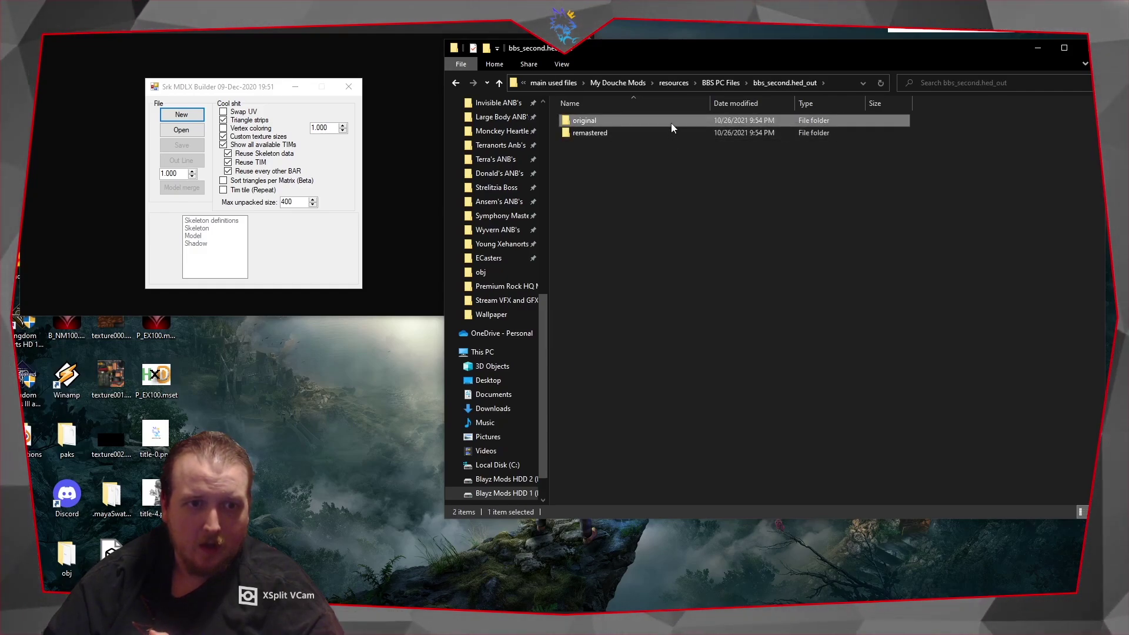
double_click(672, 122)
left_click(716, 86)
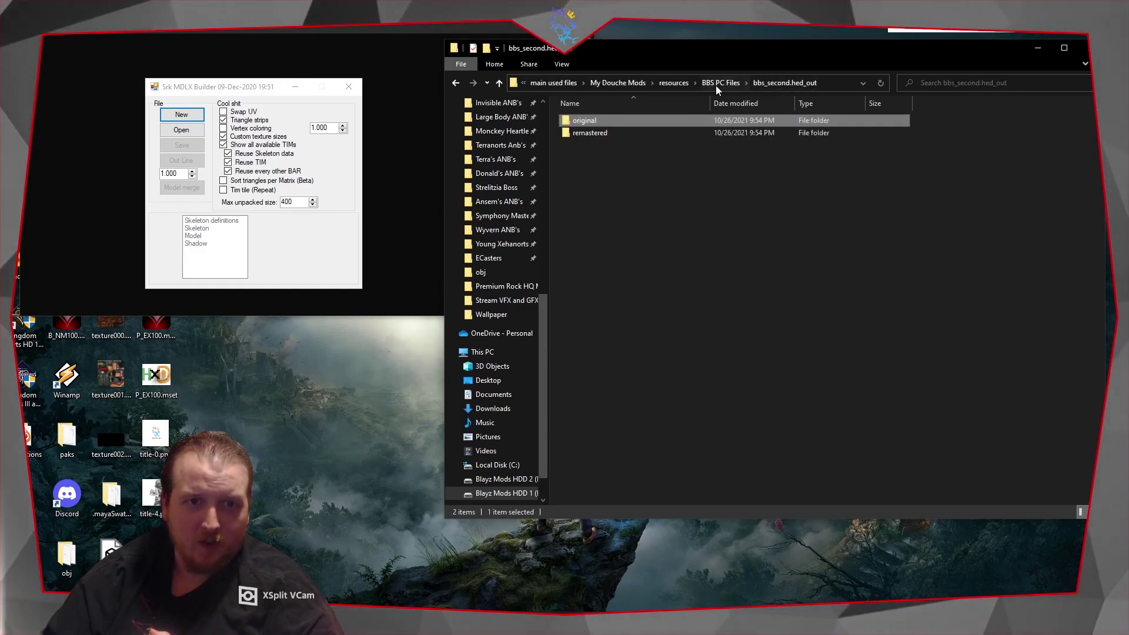
left_click(715, 86)
double_click(671, 157)
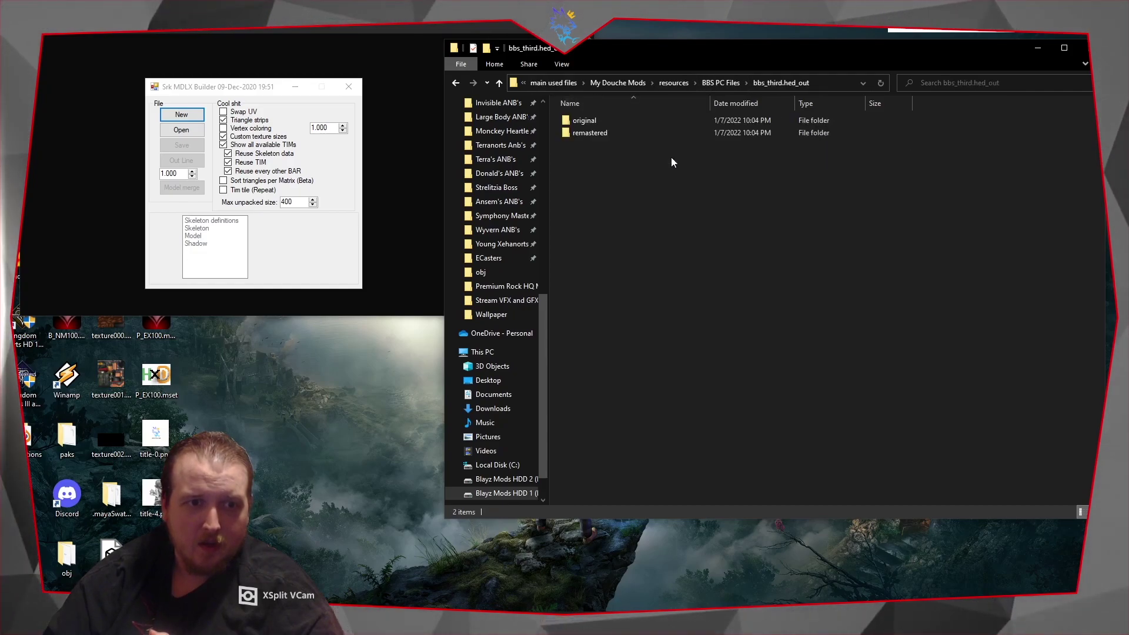
double_click(676, 126)
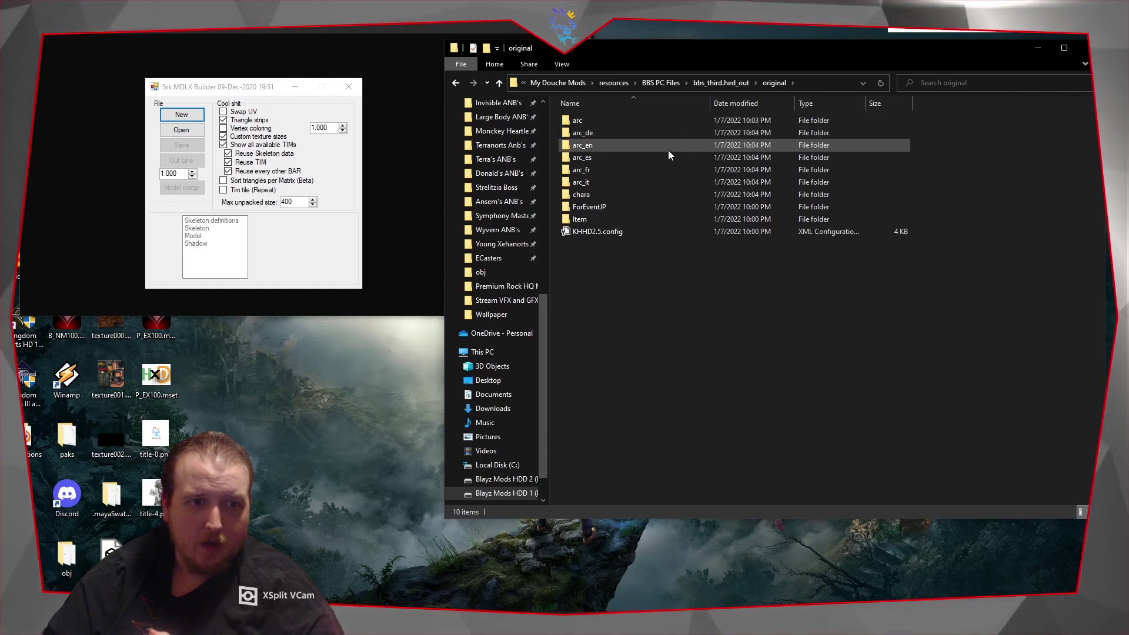
double_click(650, 194)
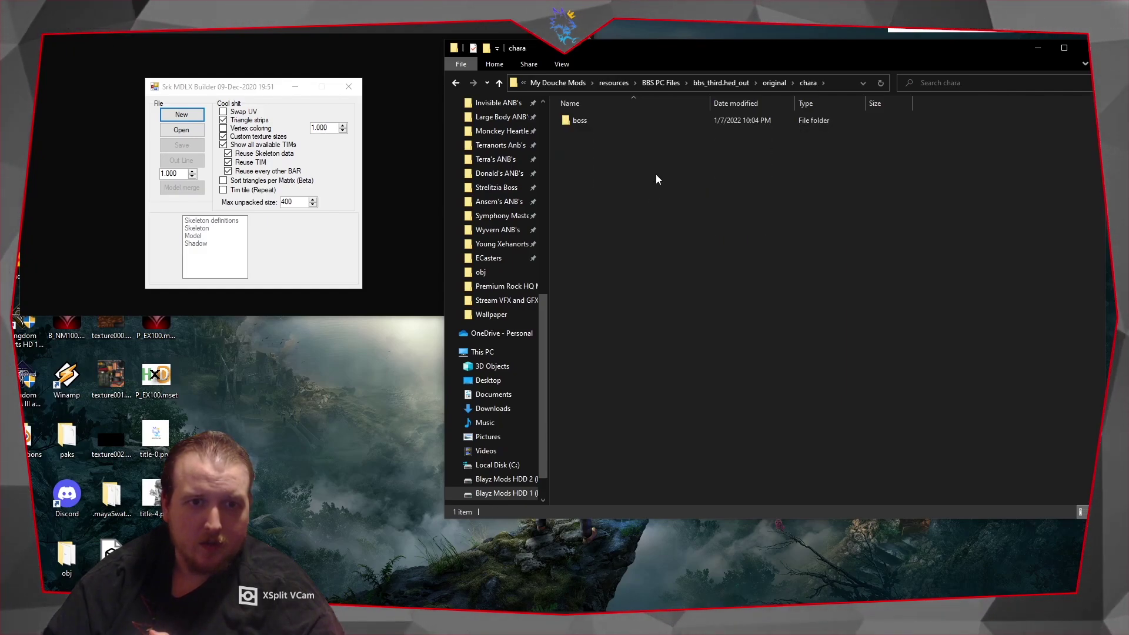
left_click(709, 87)
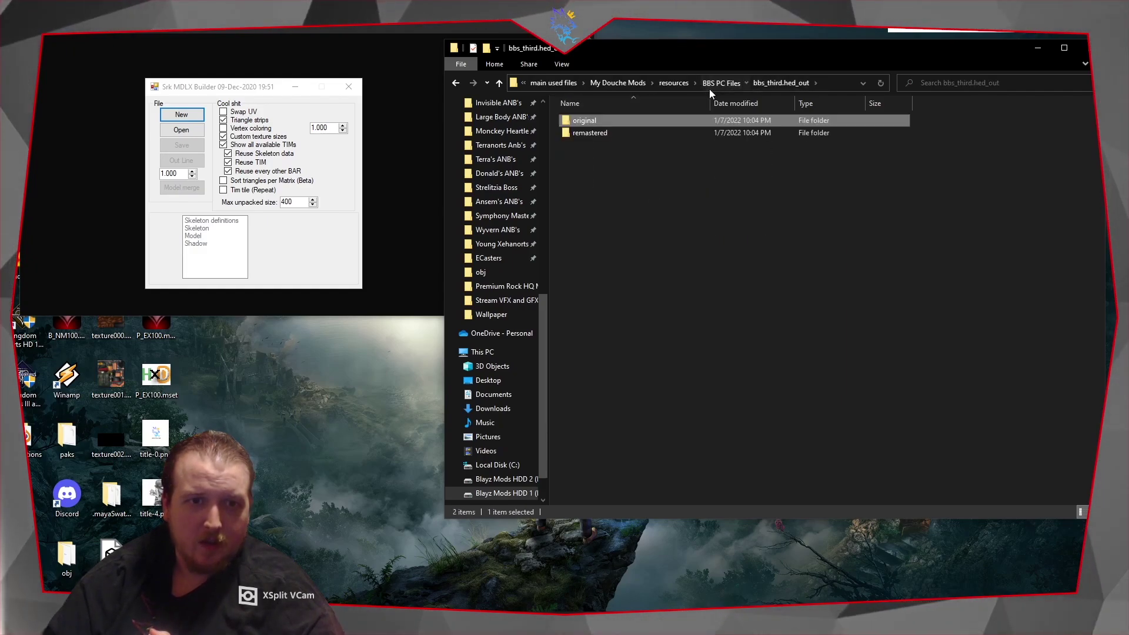
left_click(709, 87)
Open the folder bbs_first.hed_out\original\chara\pc\p01ex\00 that holds the p01ex00.pmo model.
double_click(699, 118)
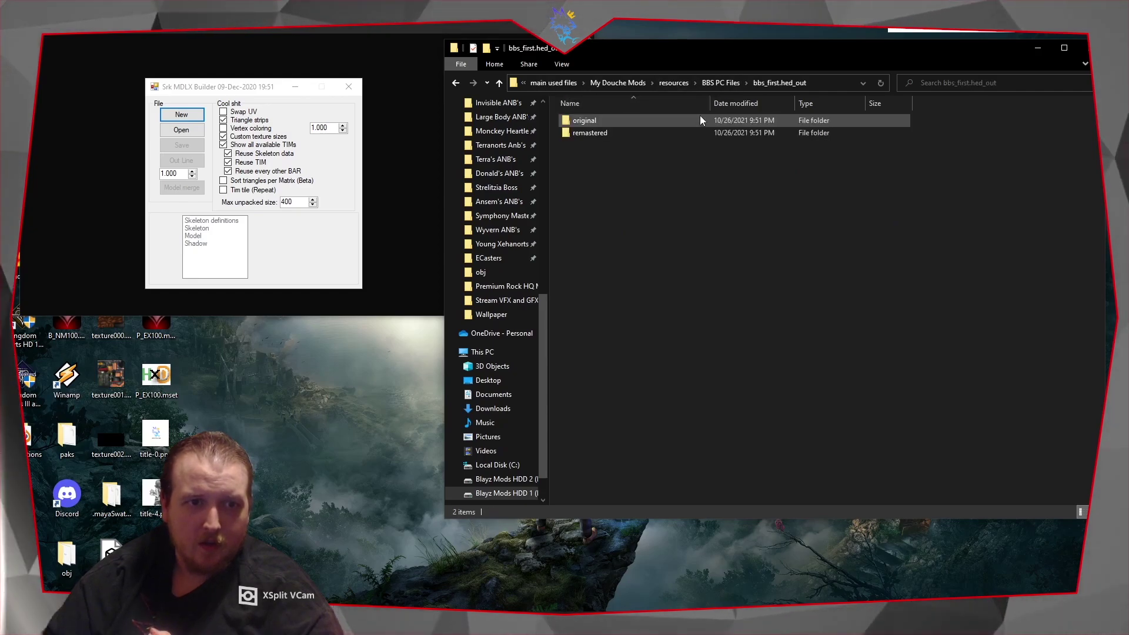
double_click(696, 120)
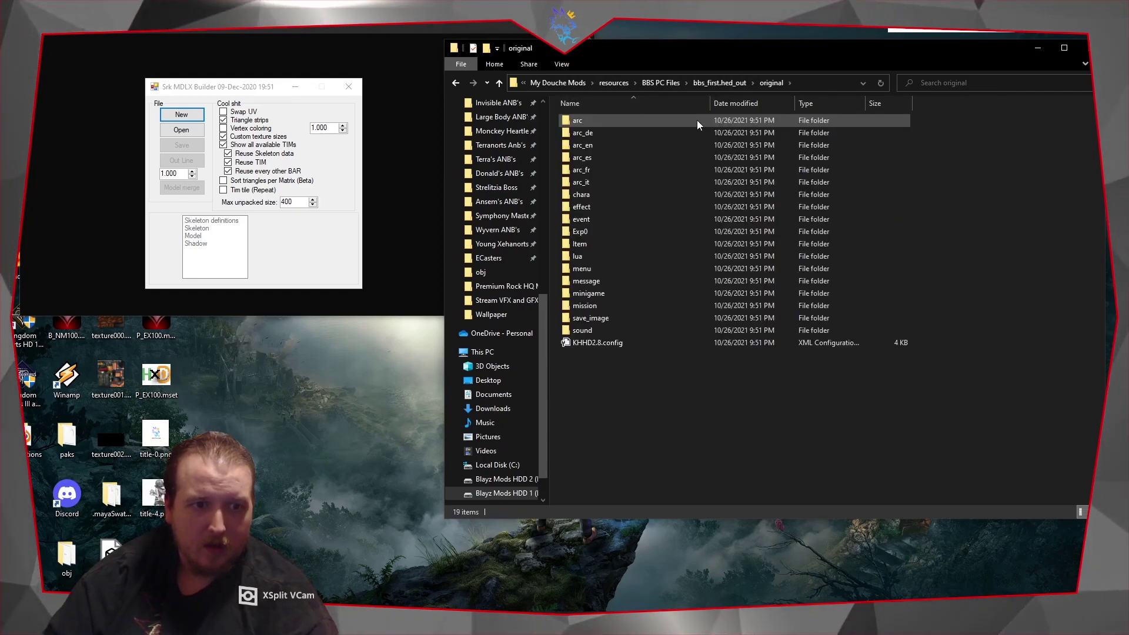
double_click(656, 198)
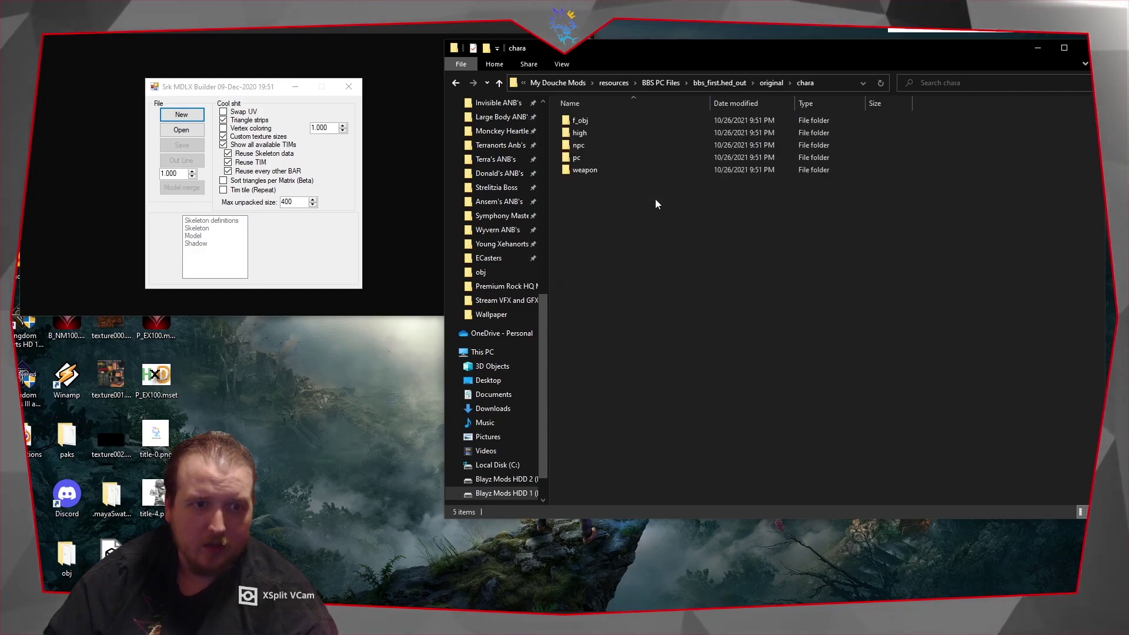
double_click(660, 159)
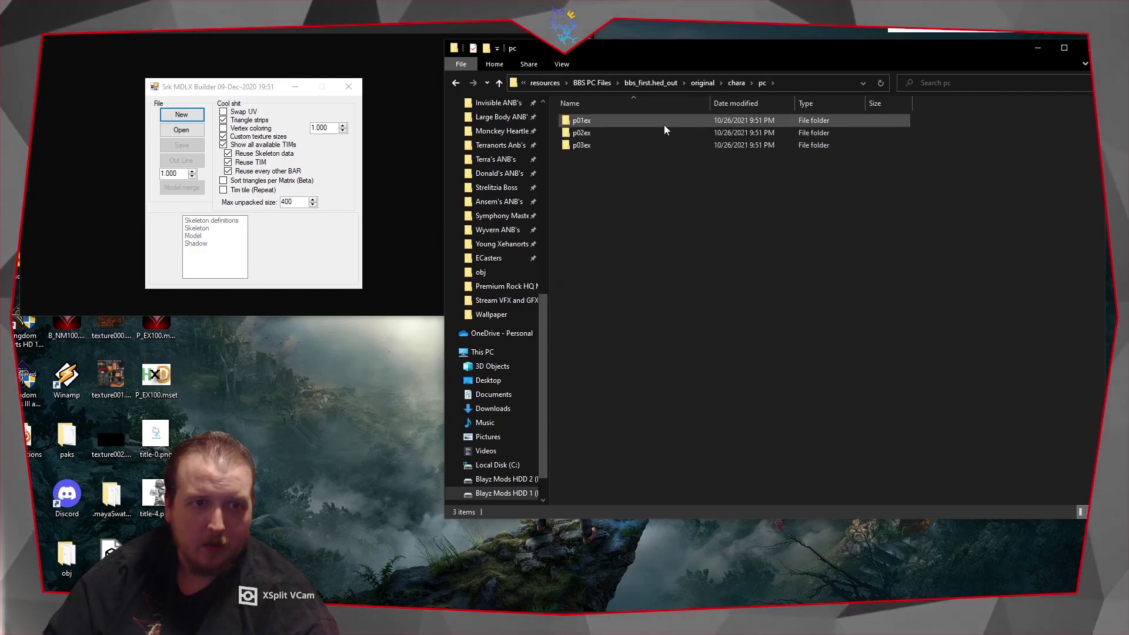
double_click(664, 126)
double_click(664, 125)
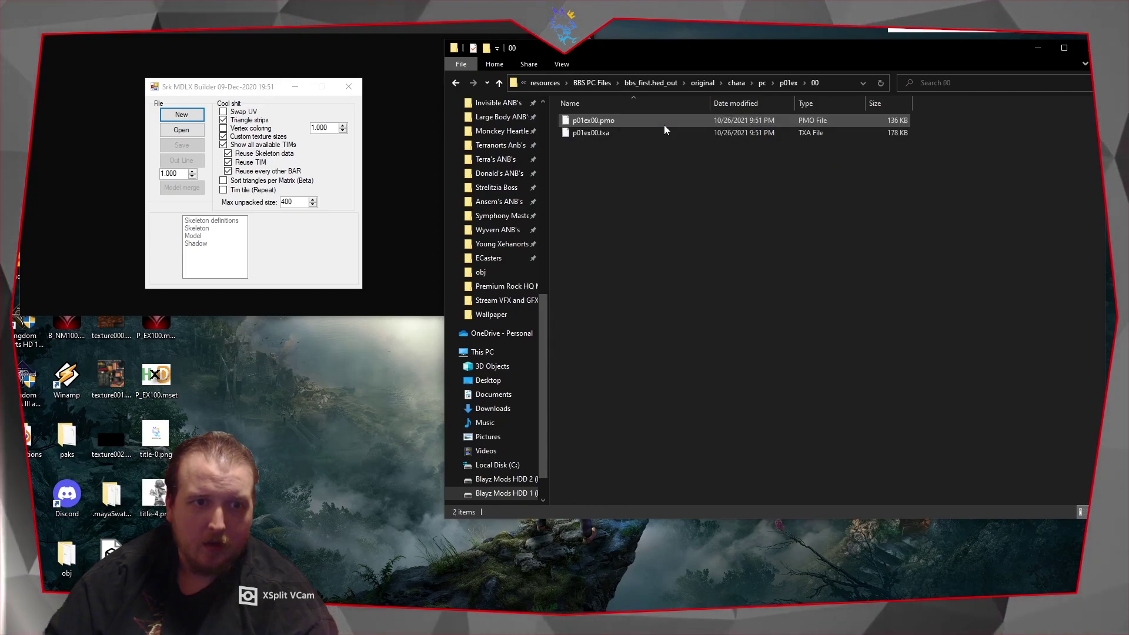
Switch to Noesis, load p01ex00.pmo into it, close the debug log and place the window beside MDLX Builder.
left_click(1038, 47)
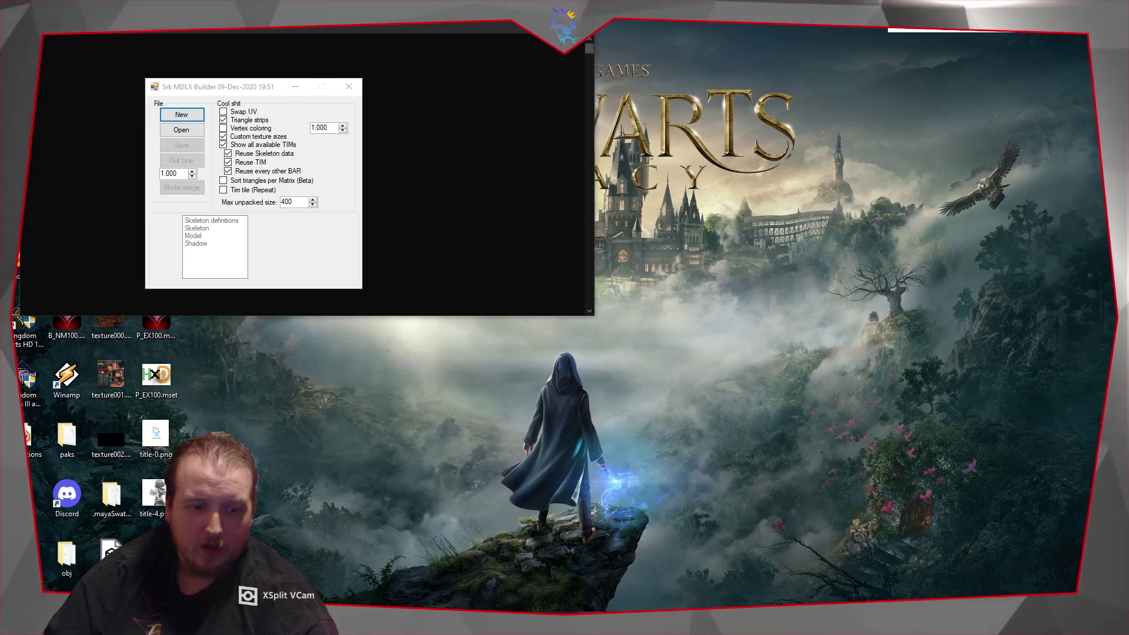
left_click(816, 601)
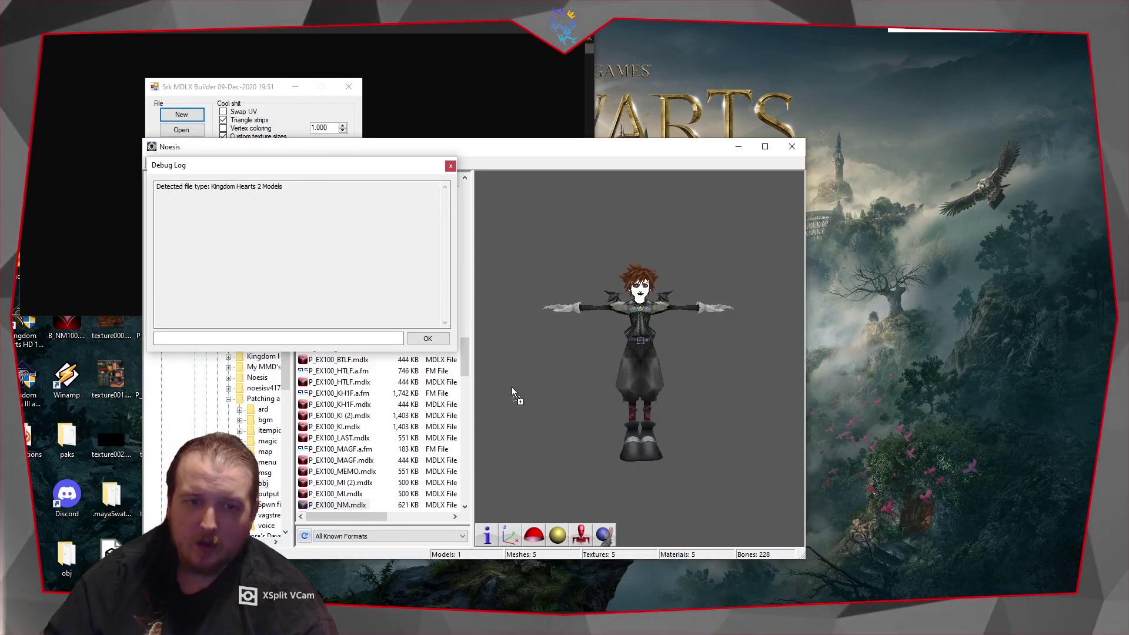
left_click_drag(511, 388, 514, 387)
left_click(515, 381)
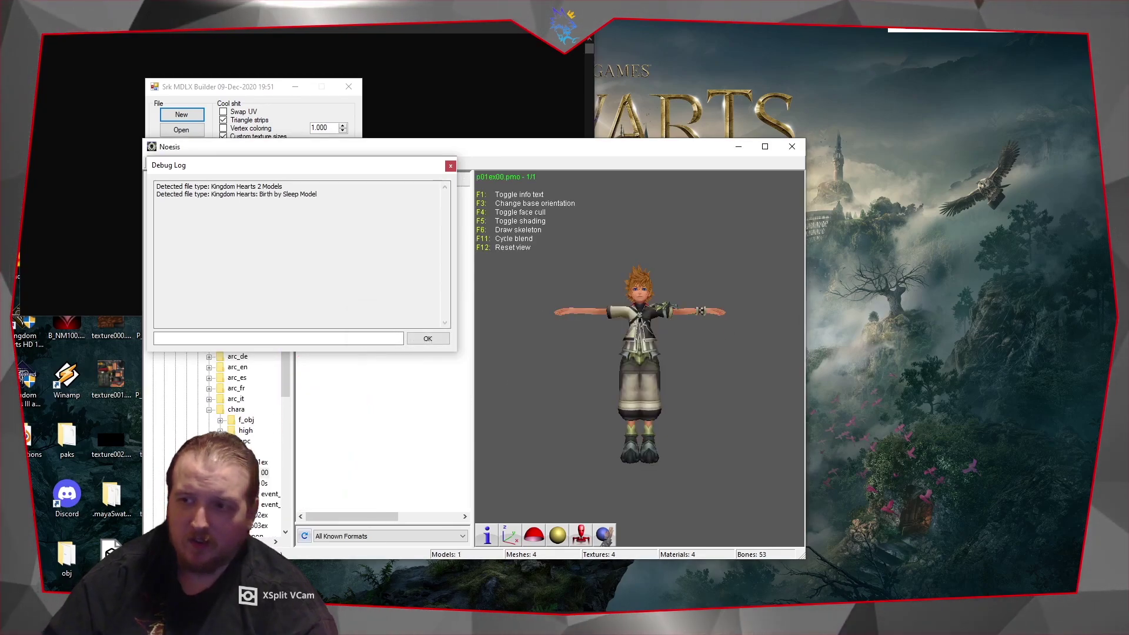
left_click(450, 166)
left_click_drag(458, 153, 690, 145)
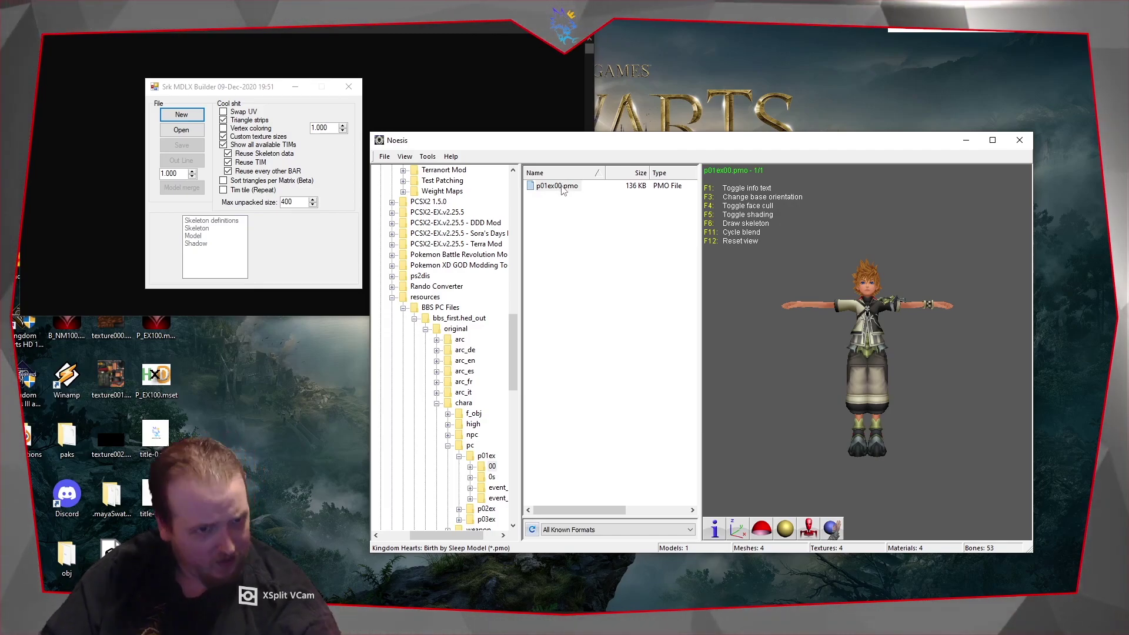
Start an export of p01ex00.pmo with .dae - COLLADA as the main output type.
right_click(563, 189)
left_click(591, 206)
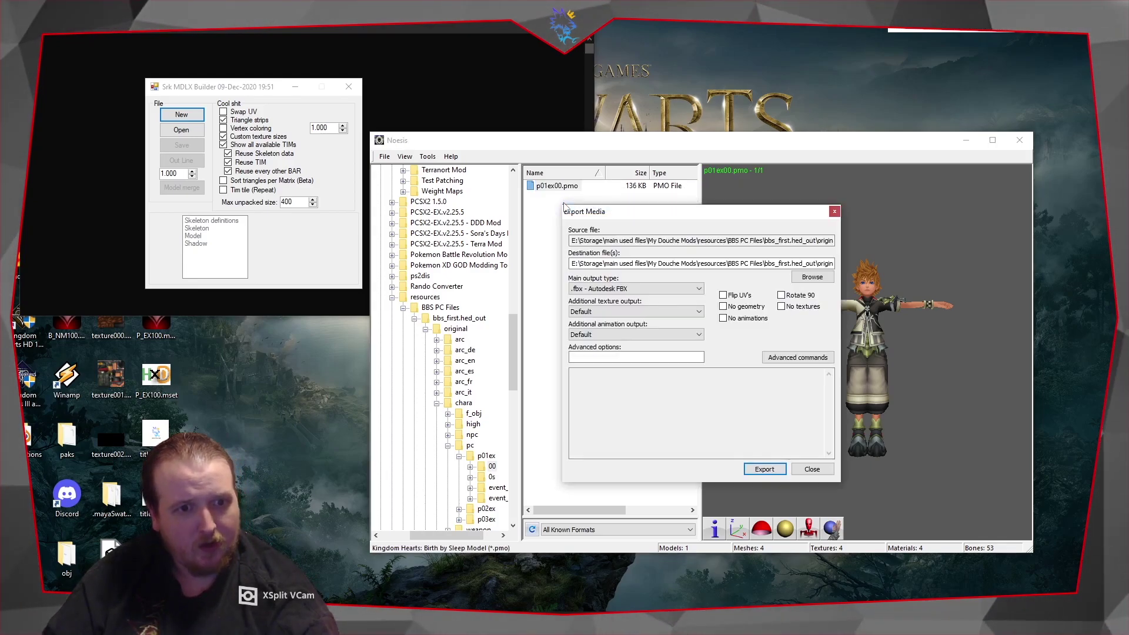
left_click(606, 289)
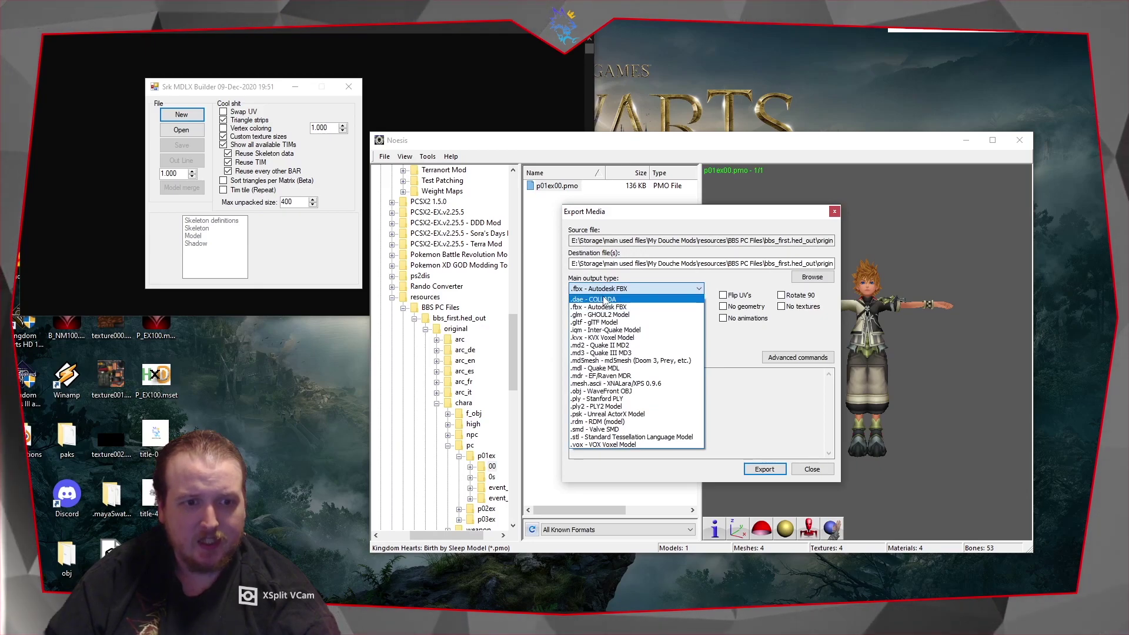
left_click(604, 300)
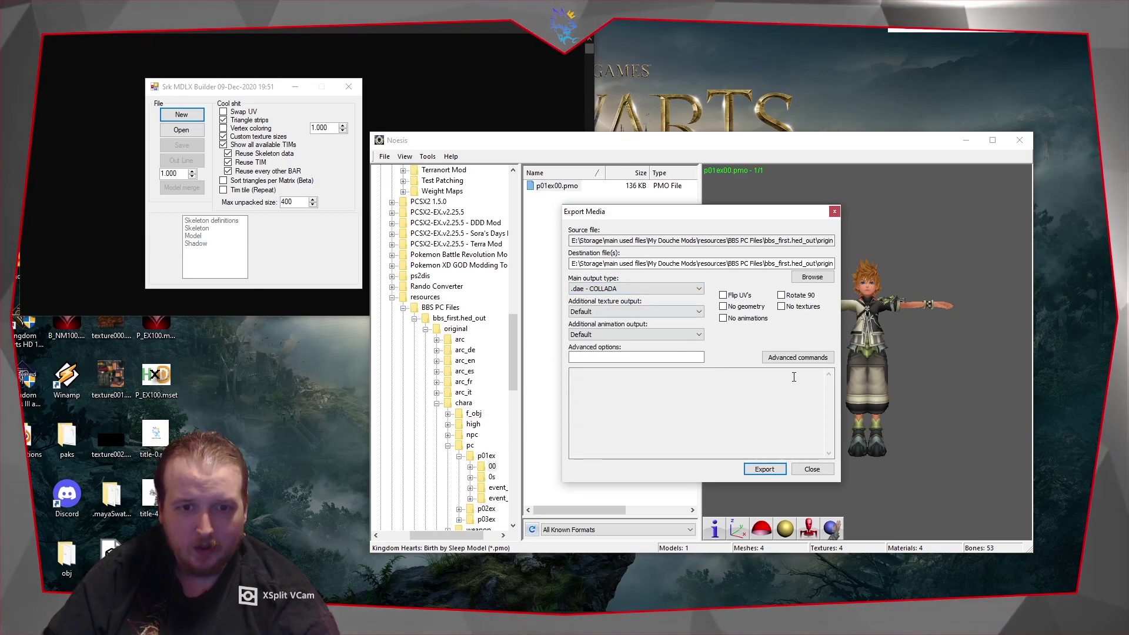
Set the export destination to Ventus on the Desktop, export the model and close the export dialog.
left_click(824, 281)
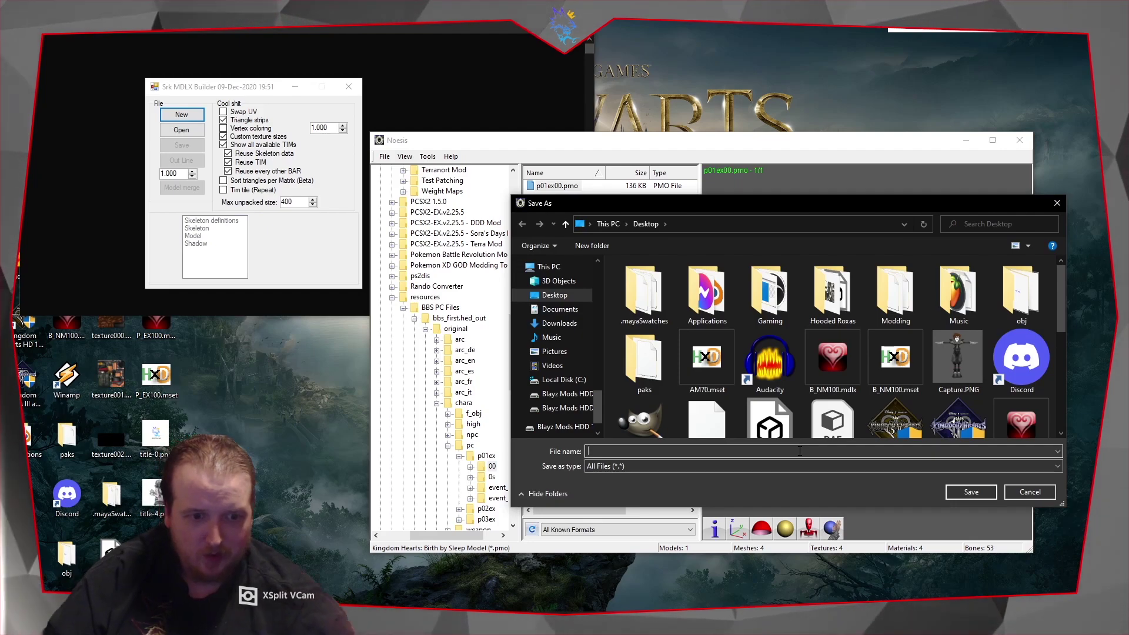
type("V")
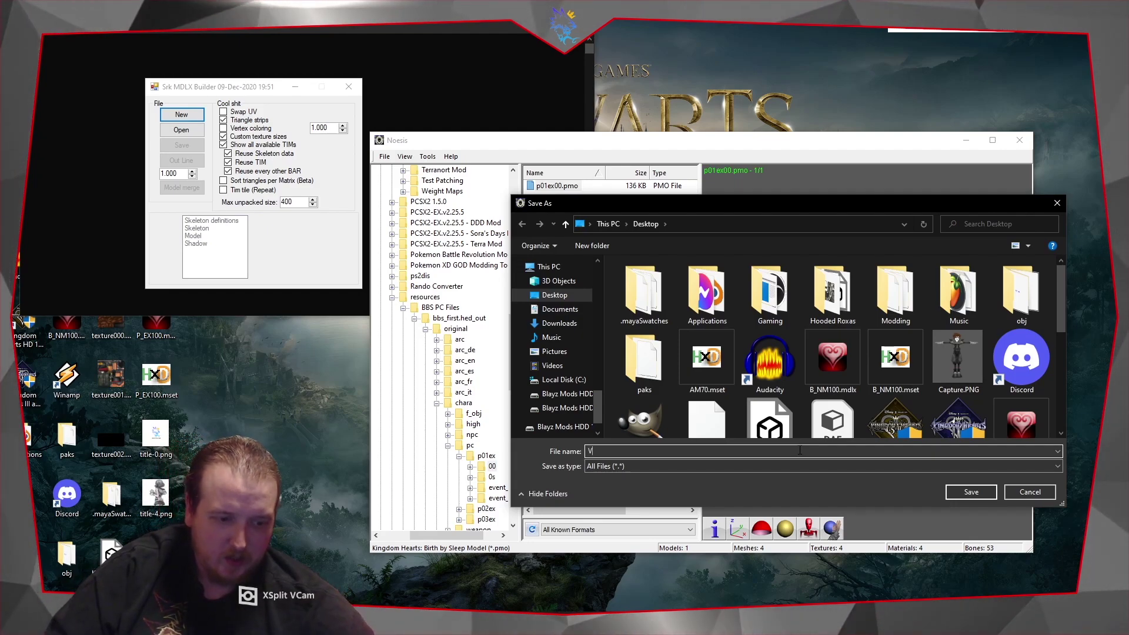
type("entus")
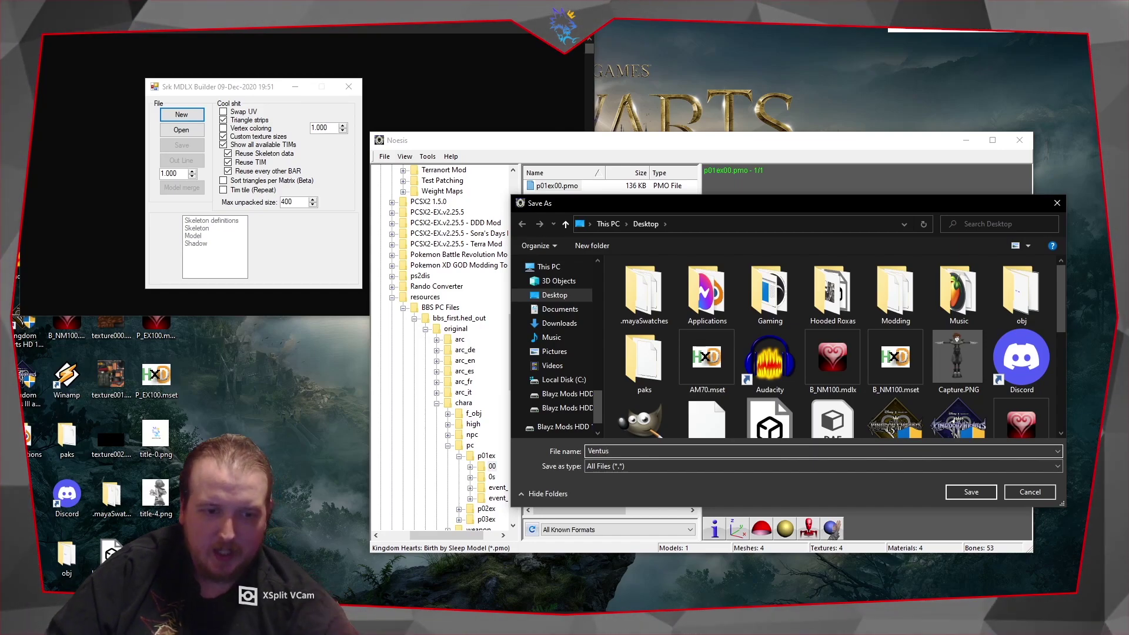
key("Return")
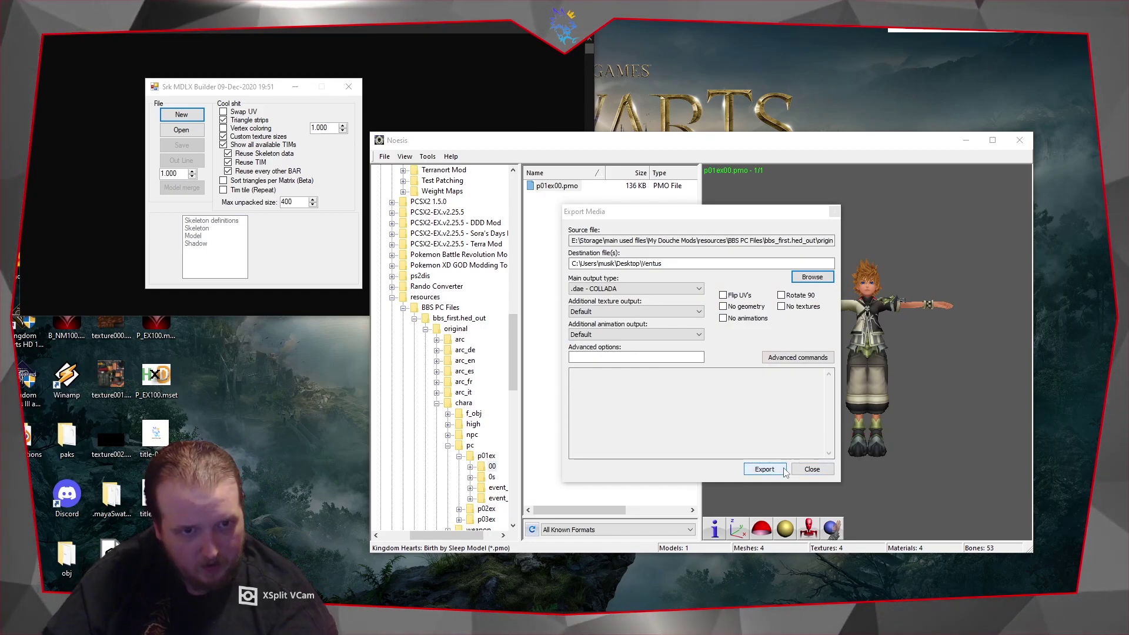
left_click(783, 469)
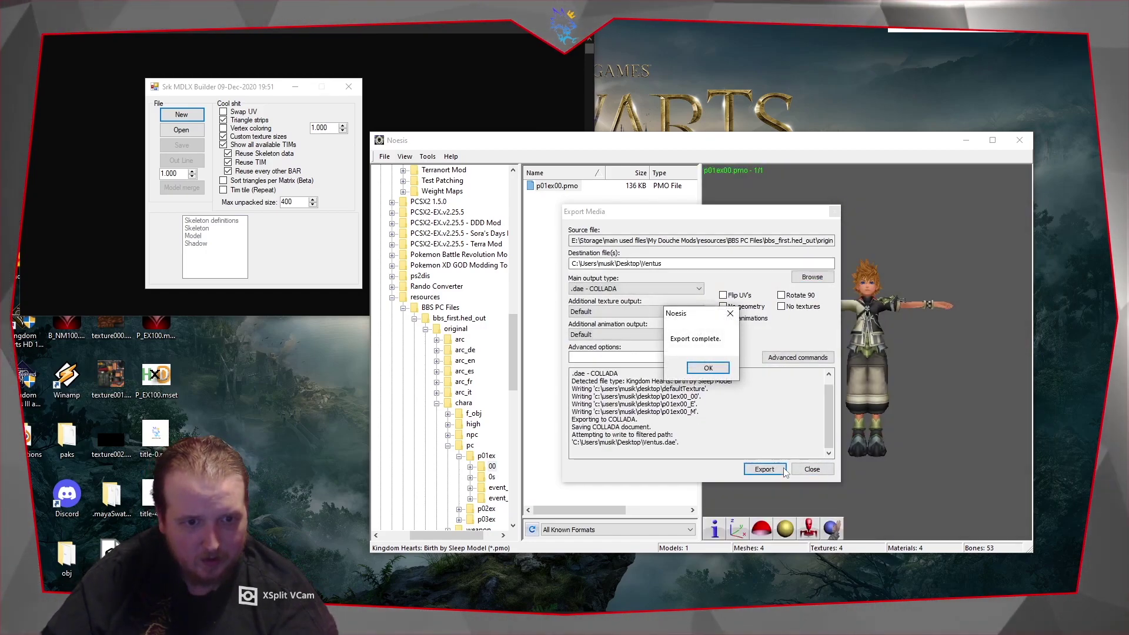
left_click(726, 374)
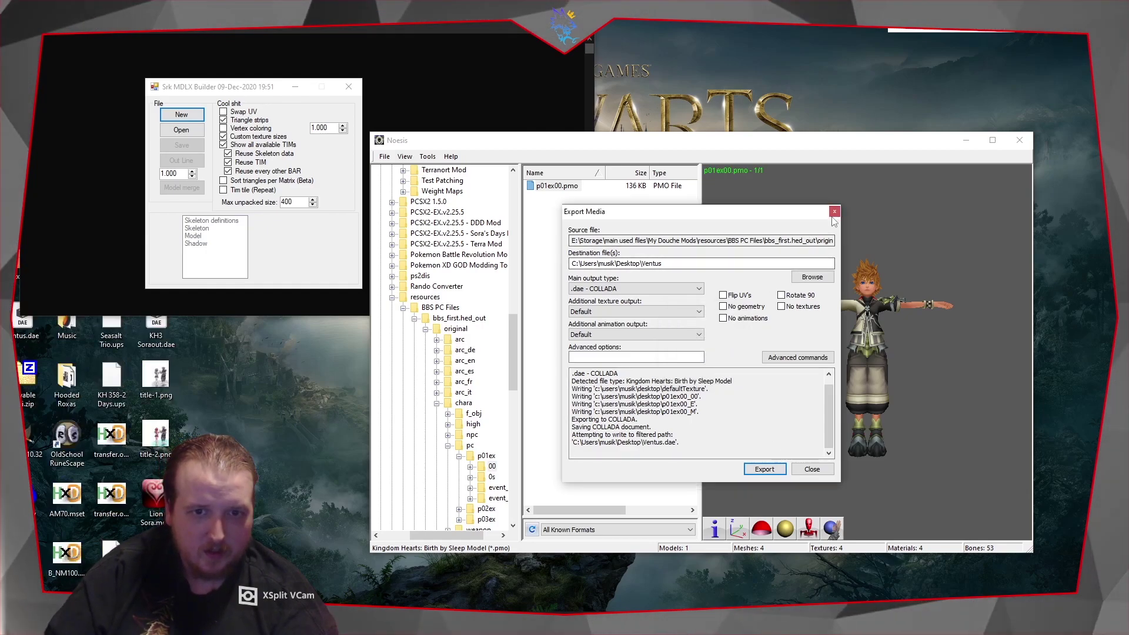
left_click(833, 212)
Switch to Srk MDLX Builder, bring its windows into view and open the exported Ventus.dae model.
left_click_drag(454, 35, 647, 86)
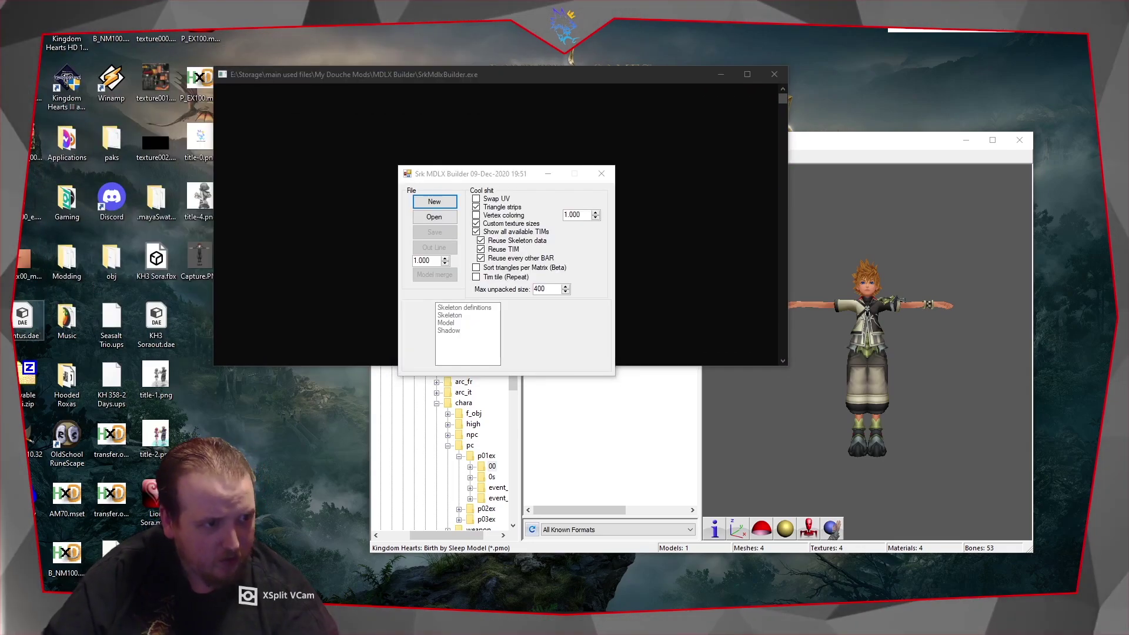
left_click(435, 216)
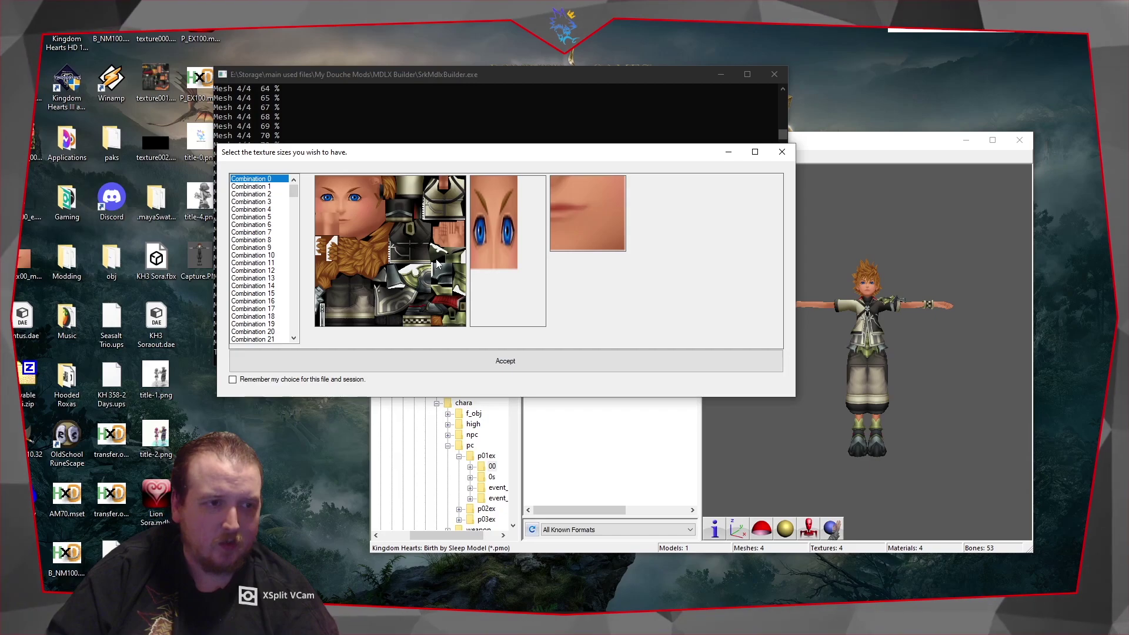
Accept texture size Combination 0 for the Ventus model, check the resulting model preview and close it.
left_click(413, 365)
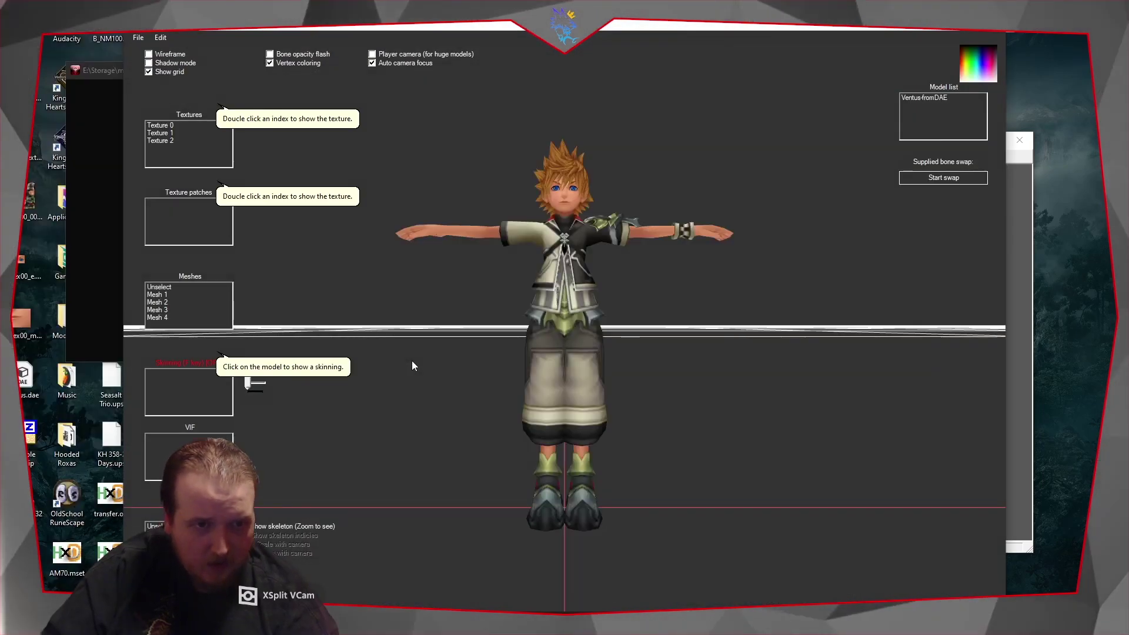
left_click(993, 34)
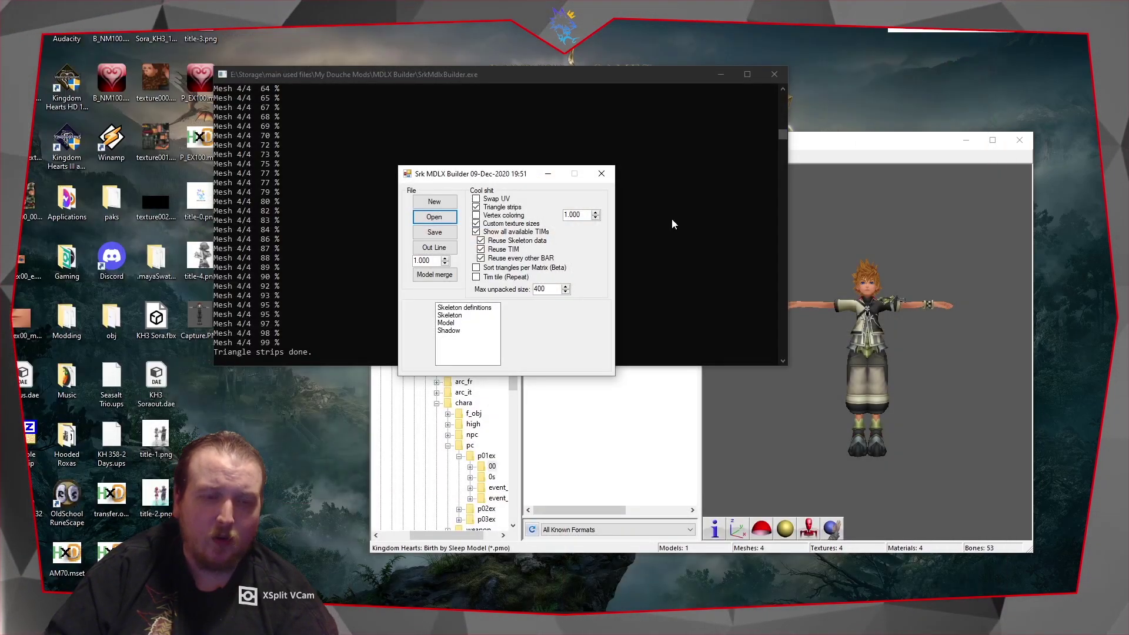
Set the value beside Vertex coloring to 100 and reload Ventus.dae with texture size Combination 2.
left_click(568, 214)
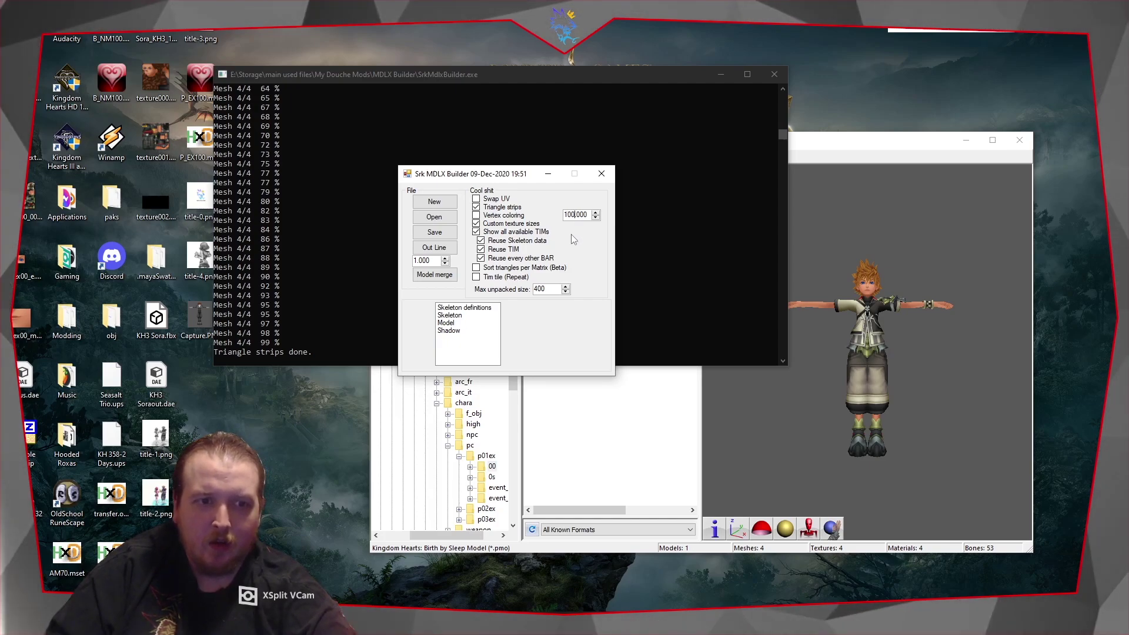
left_click_drag(23, 376, 422, 225)
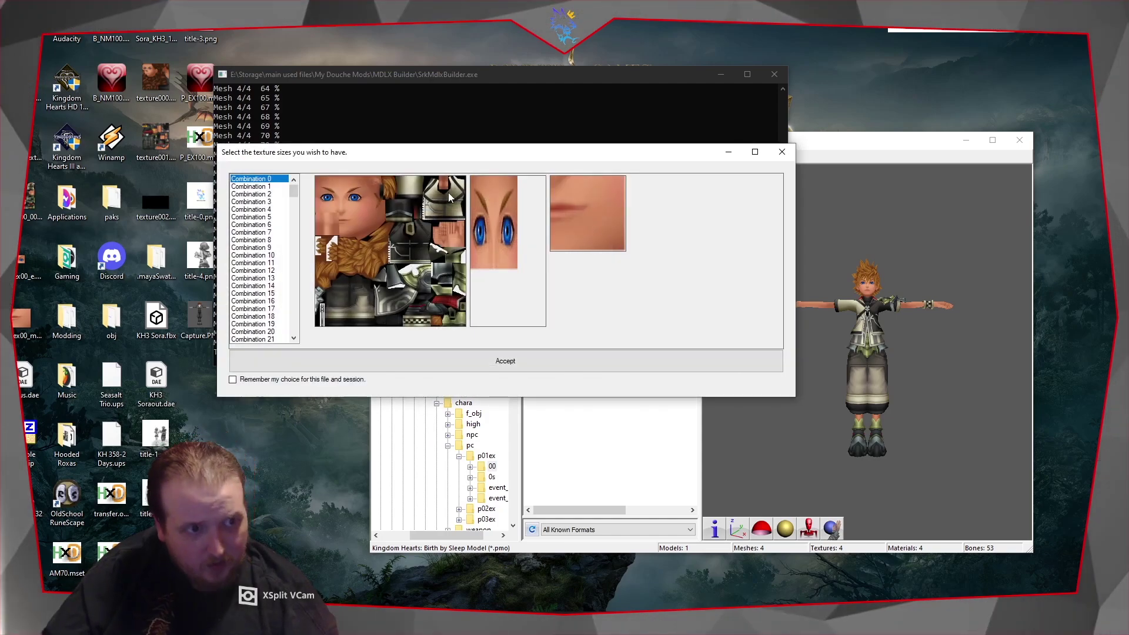
left_click(281, 194)
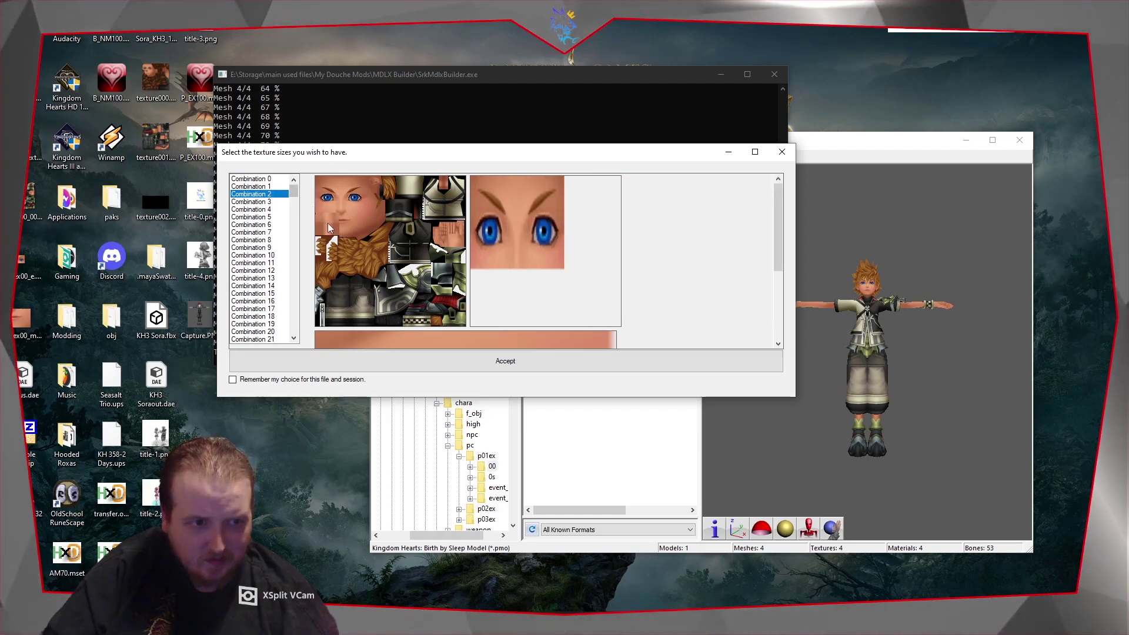
scroll(353, 224, "down", 3)
scroll(353, 225, "up", 3)
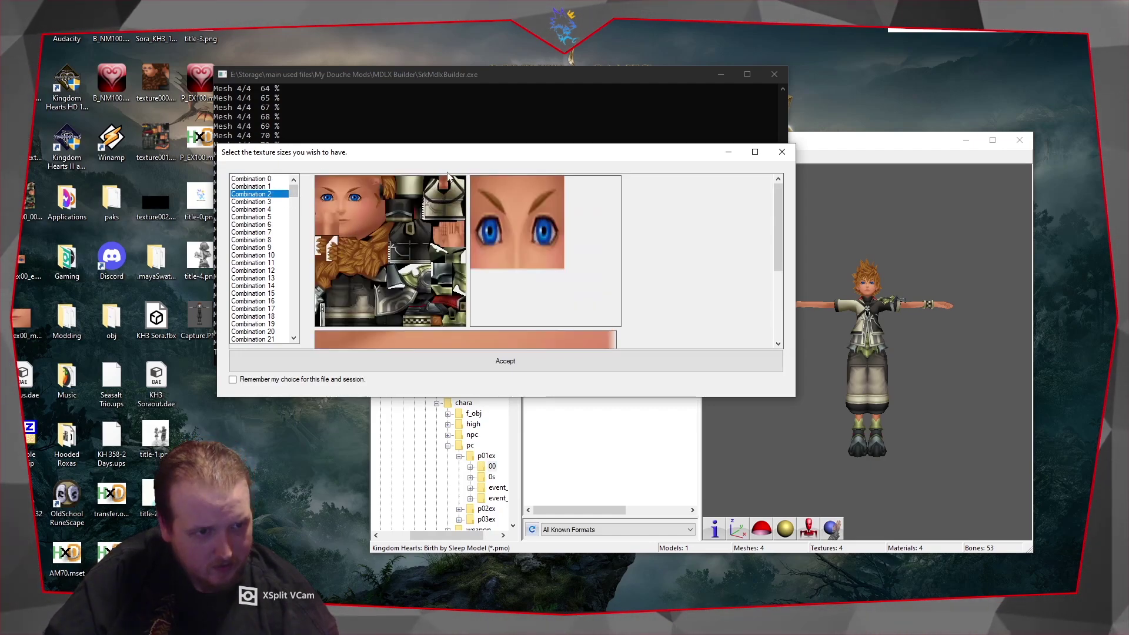
left_click(505, 361)
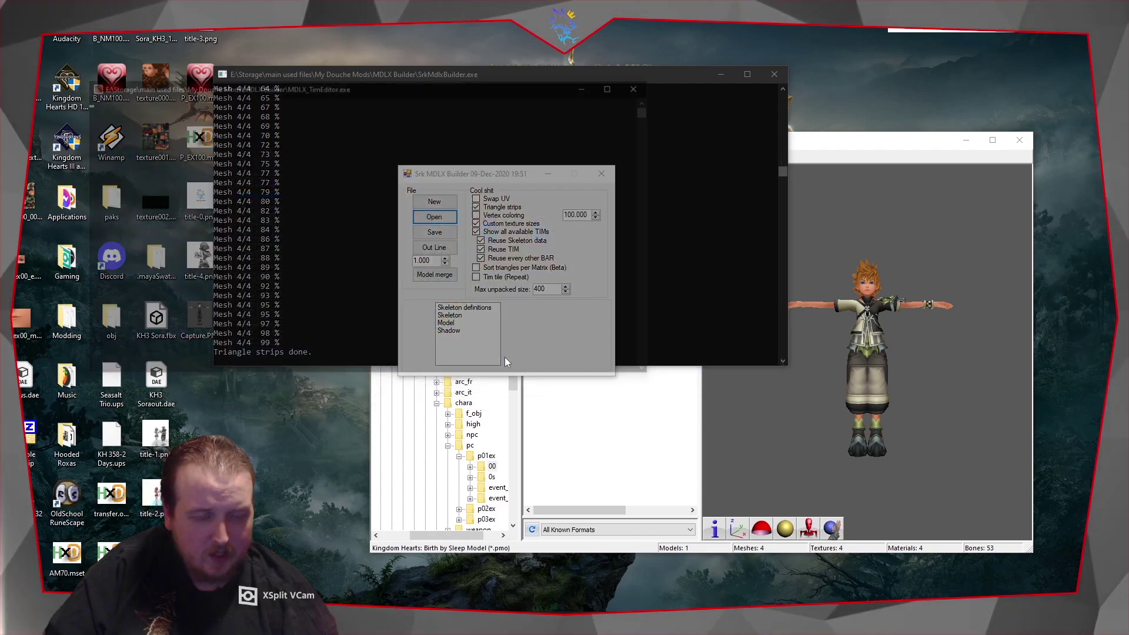